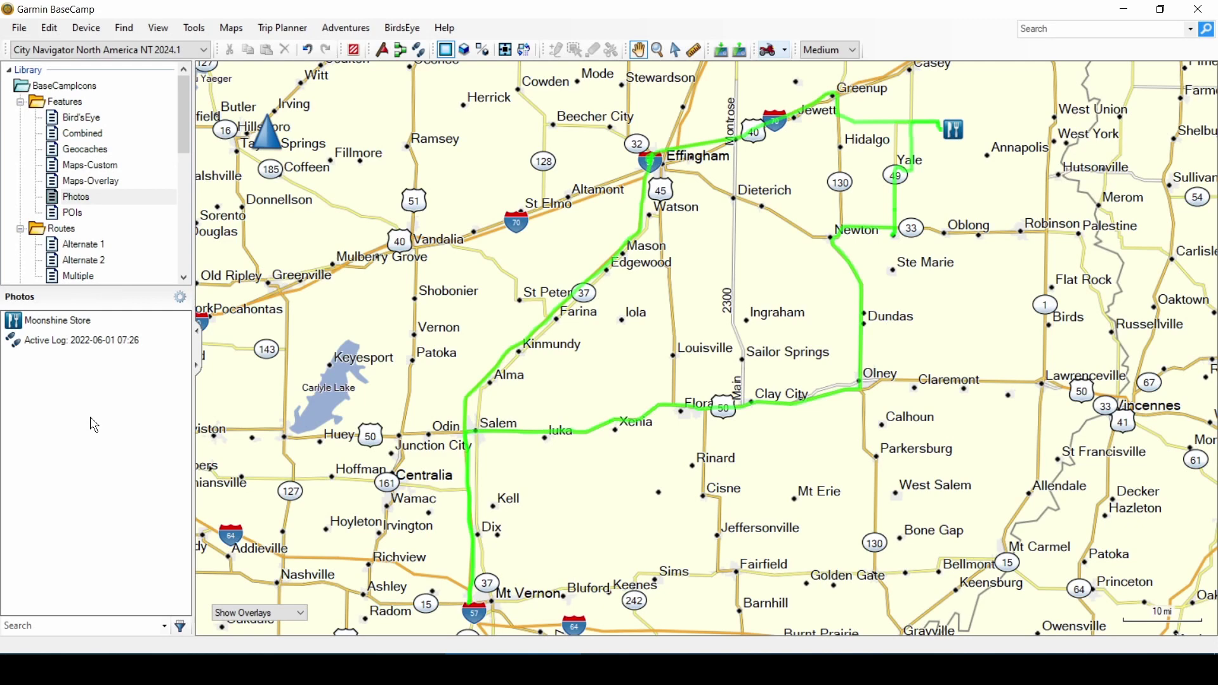
Import the photo P1000125 - NotTagged.jpg into the Photos list, geotagging it to the center of the map view
{"action": "left_click", "coordinate": [109, 345]}
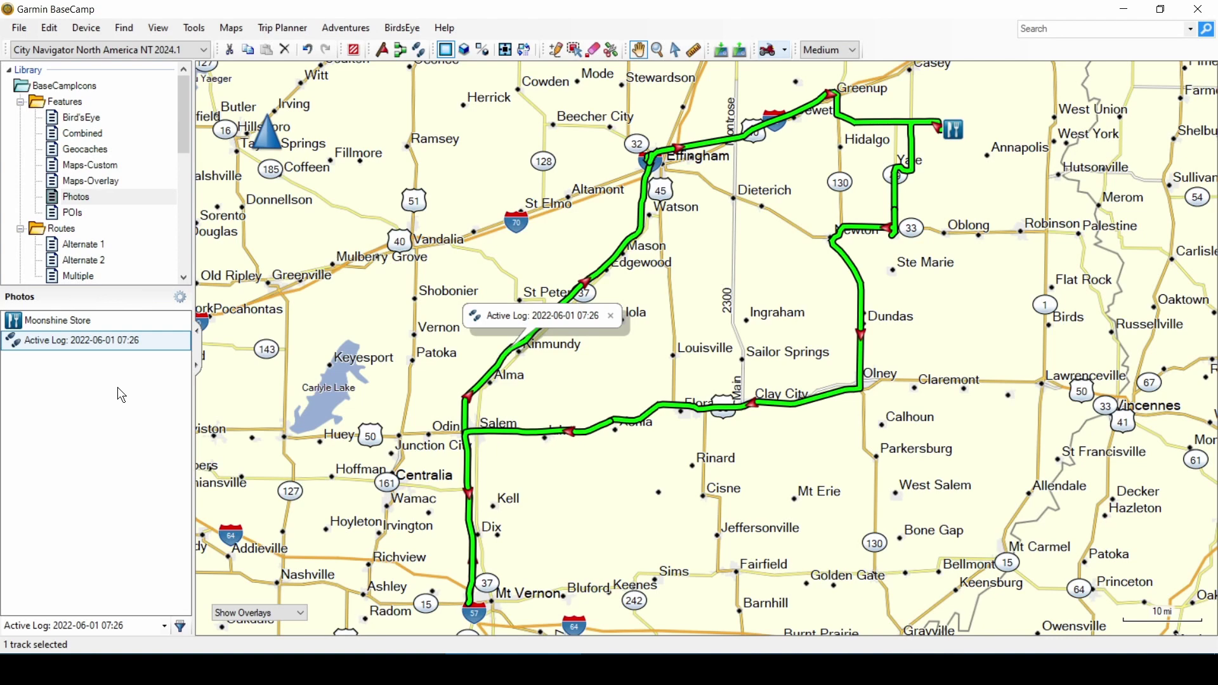
{"action": "left_click", "coordinate": [92, 323]}
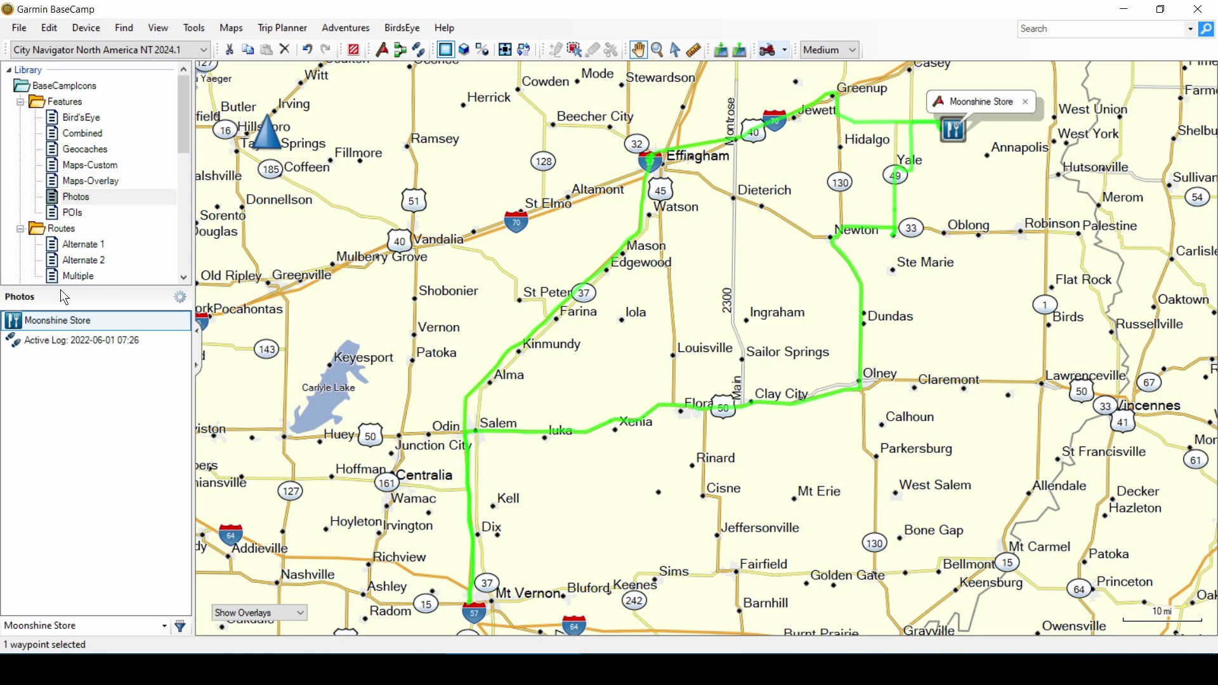
{"action": "left_click", "coordinate": [21, 28]}
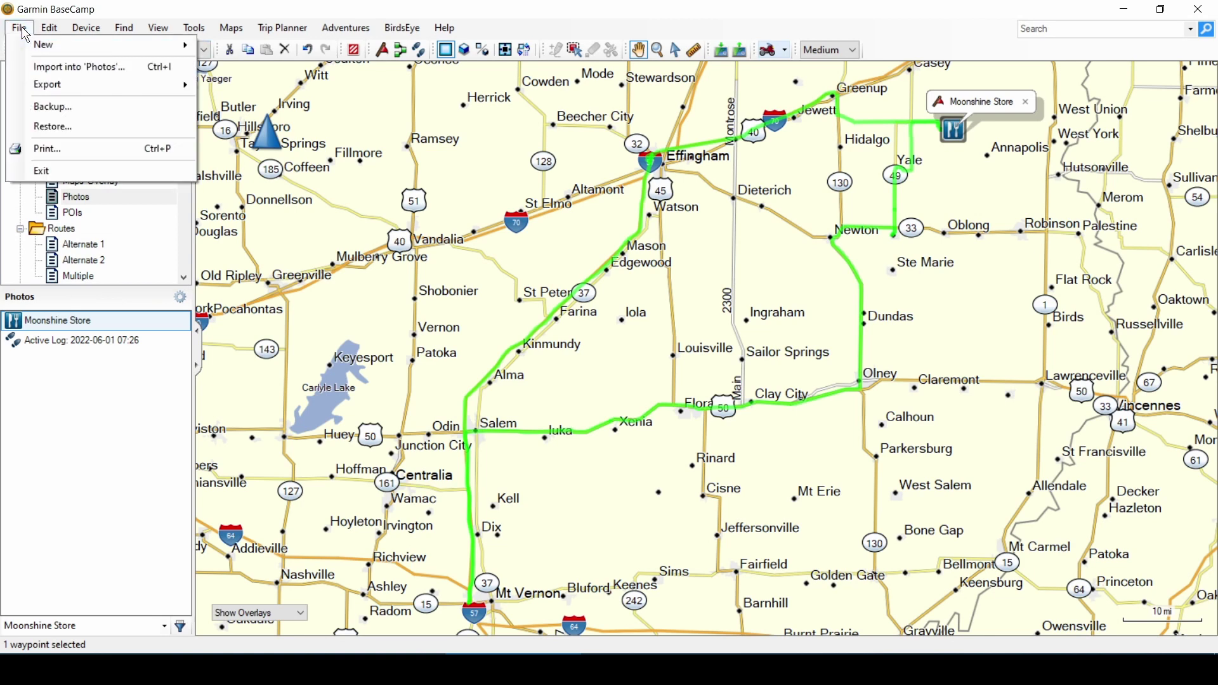
{"action": "left_click", "coordinate": [45, 67]}
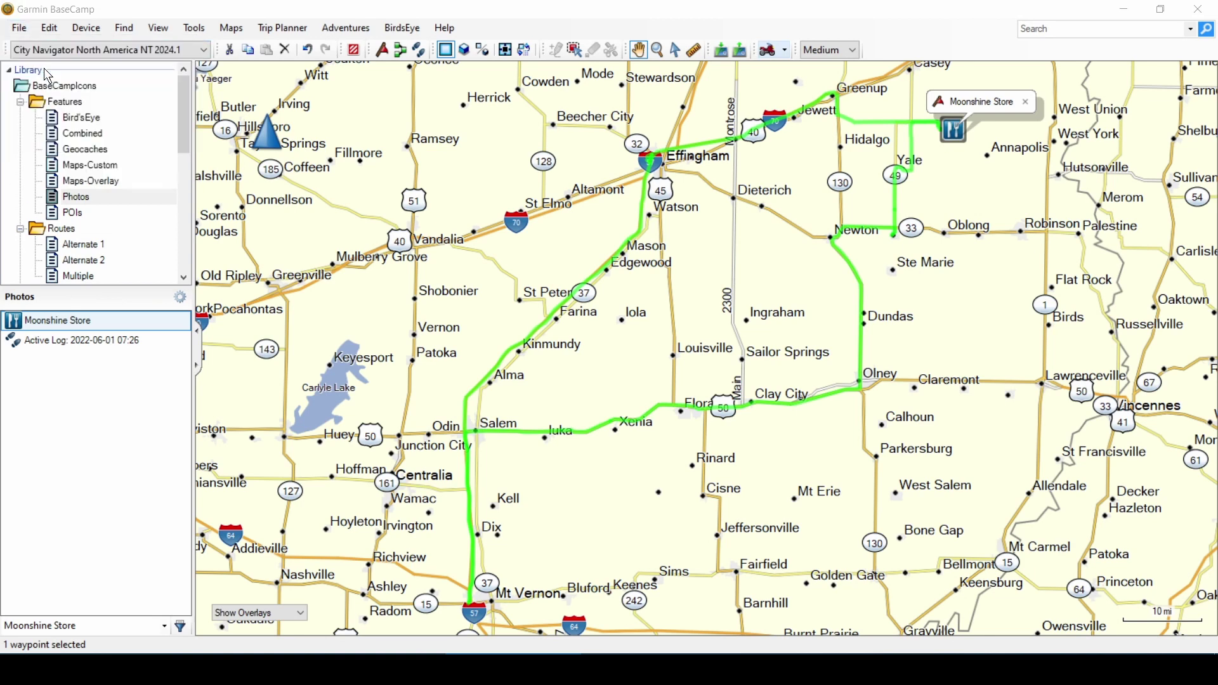
{"action": "left_click", "coordinate": [576, 247]}
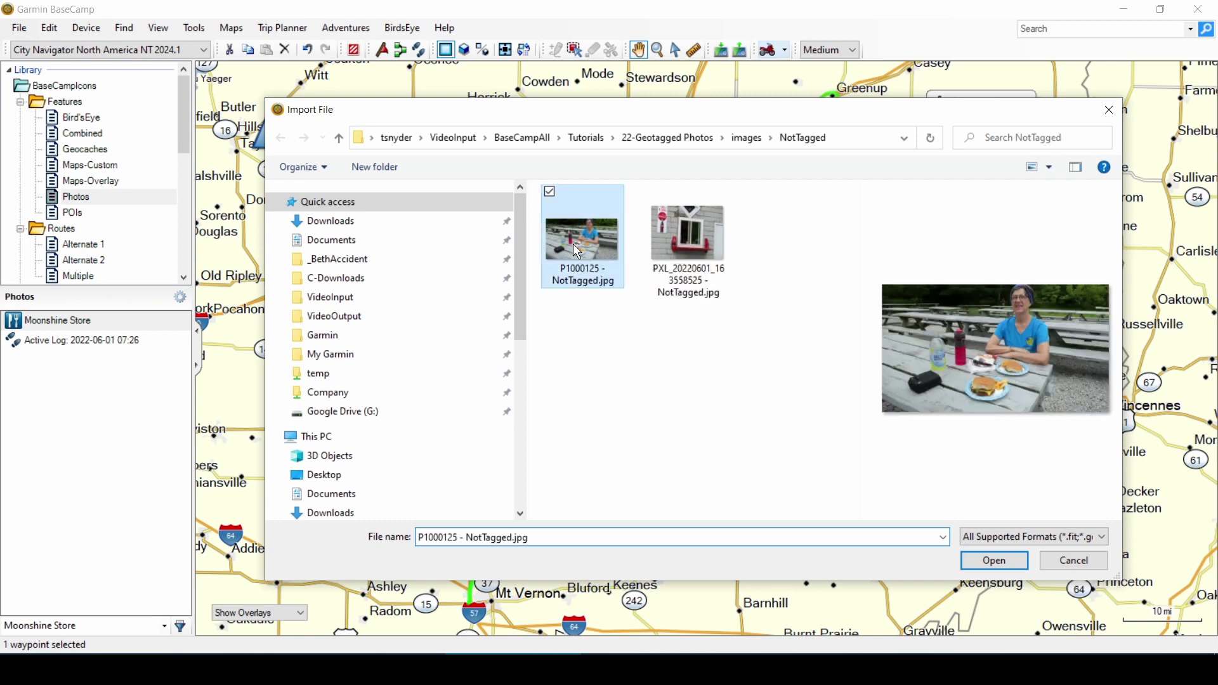
{"action": "left_click", "coordinate": [982, 558]}
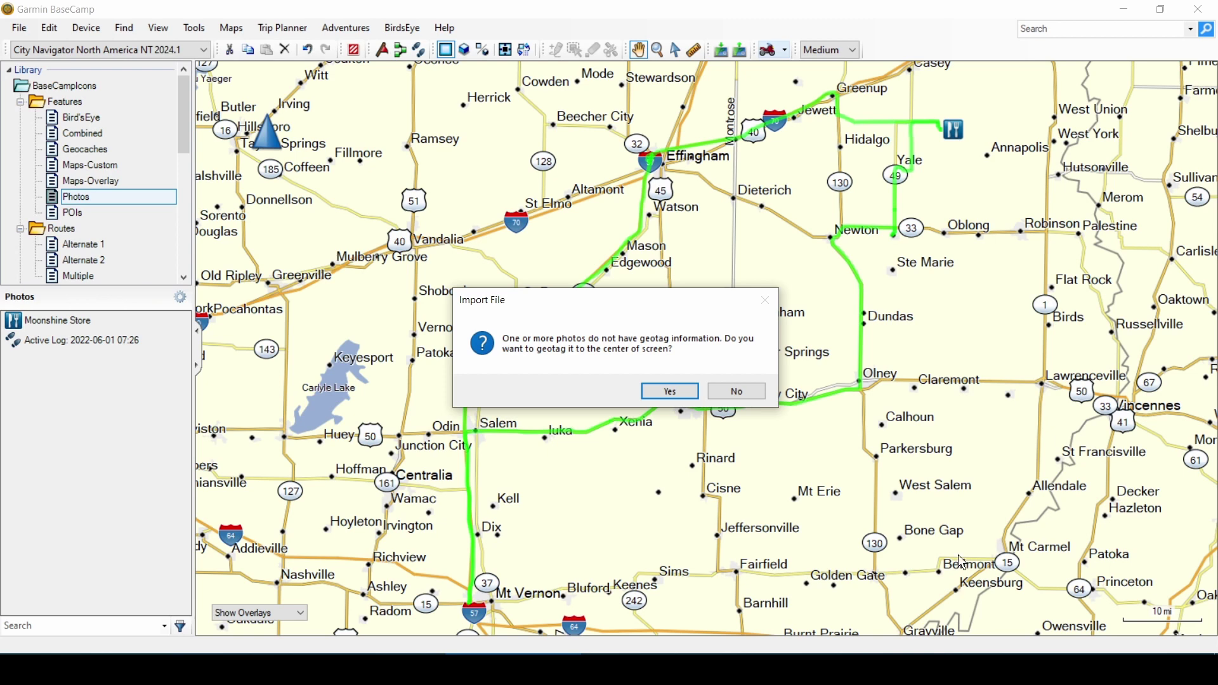
{"action": "left_click", "coordinate": [688, 389]}
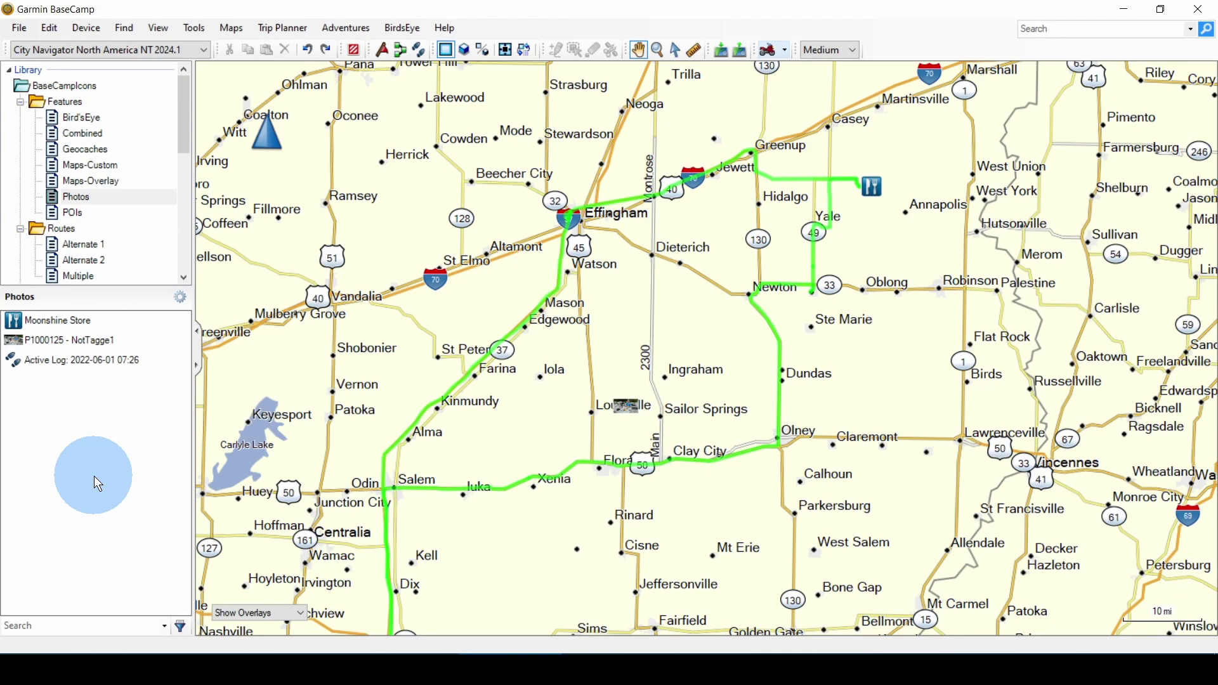
Move the imported P1000125 photo on the map to the Moonshine Store waypoint's location
{"action": "left_click", "coordinate": [82, 340]}
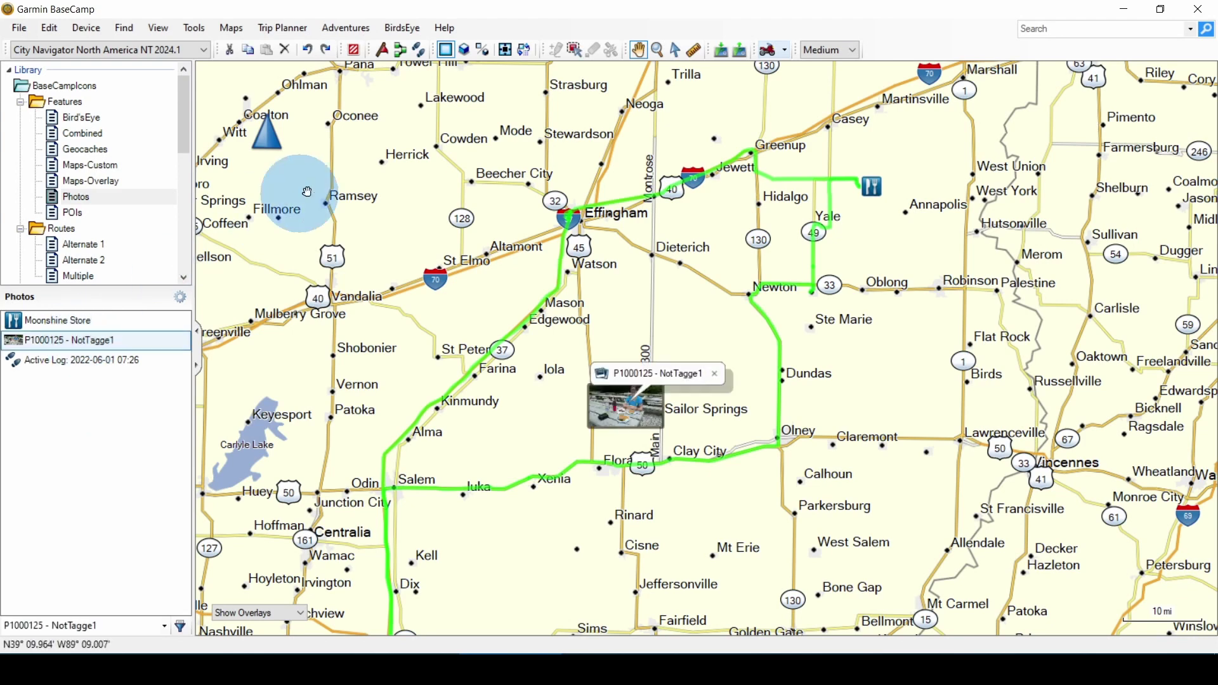
{"action": "left_click", "coordinate": [575, 50]}
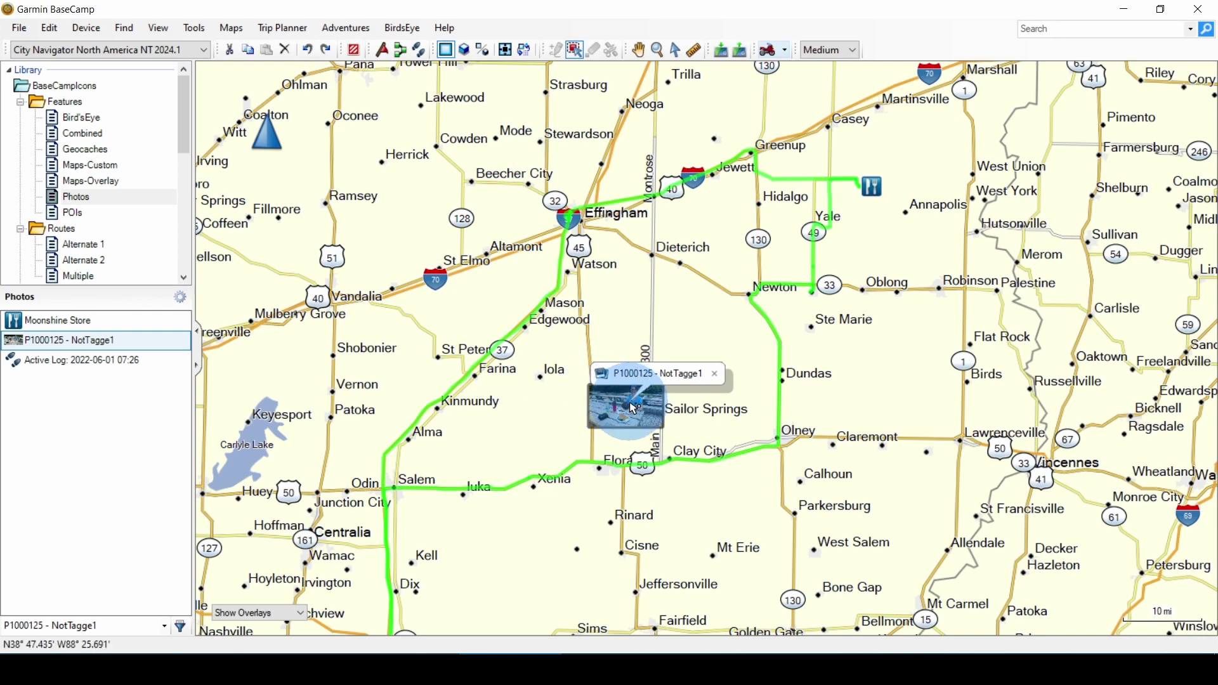
{"action": "mouse_move", "coordinate": [630, 411]}
{"action": "left_mouse_down"}
{"action": "mouse_move", "coordinate": [626, 394]}
{"action": "mouse_move", "coordinate": [733, 272]}
{"action": "mouse_move", "coordinate": [875, 189]}
{"action": "left_mouse_up"}
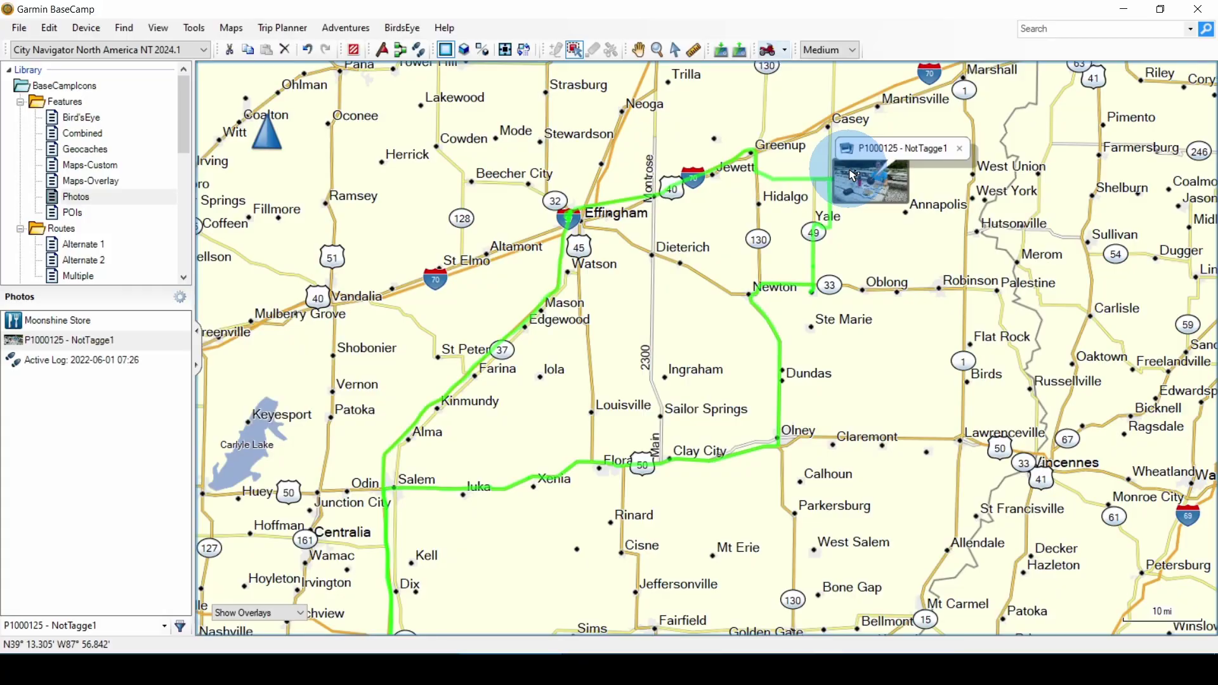
{"action": "left_click", "coordinate": [708, 315]}
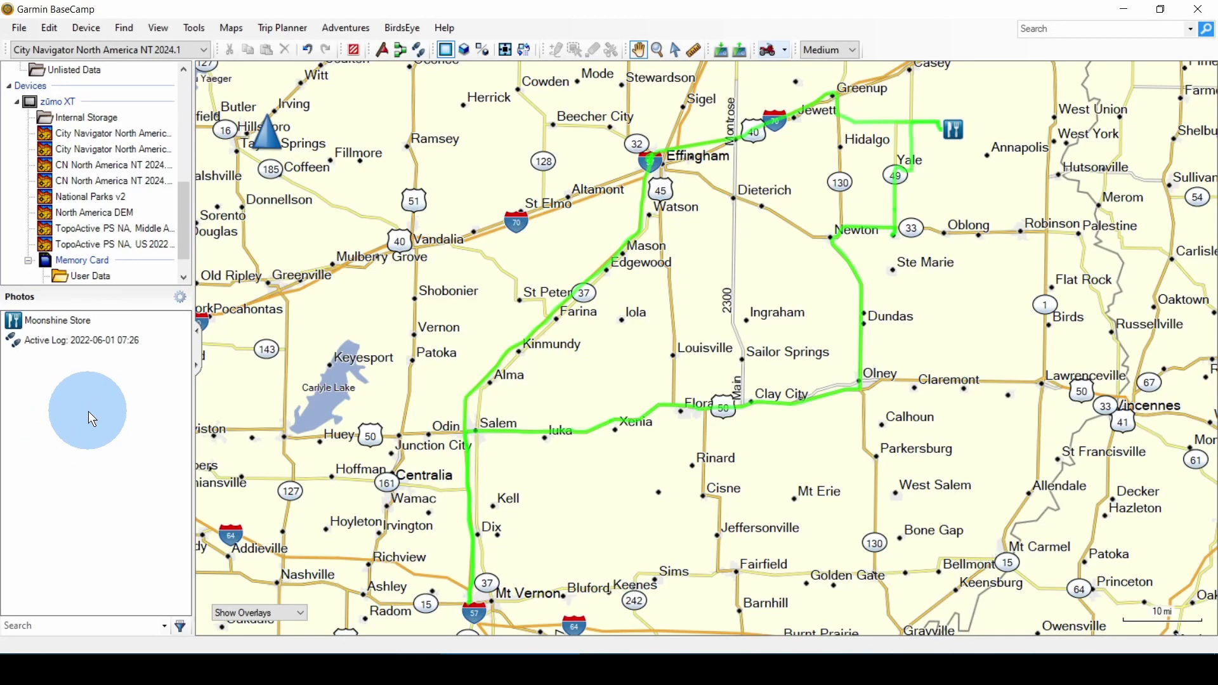
{"action": "right_click", "coordinate": [92, 347]}
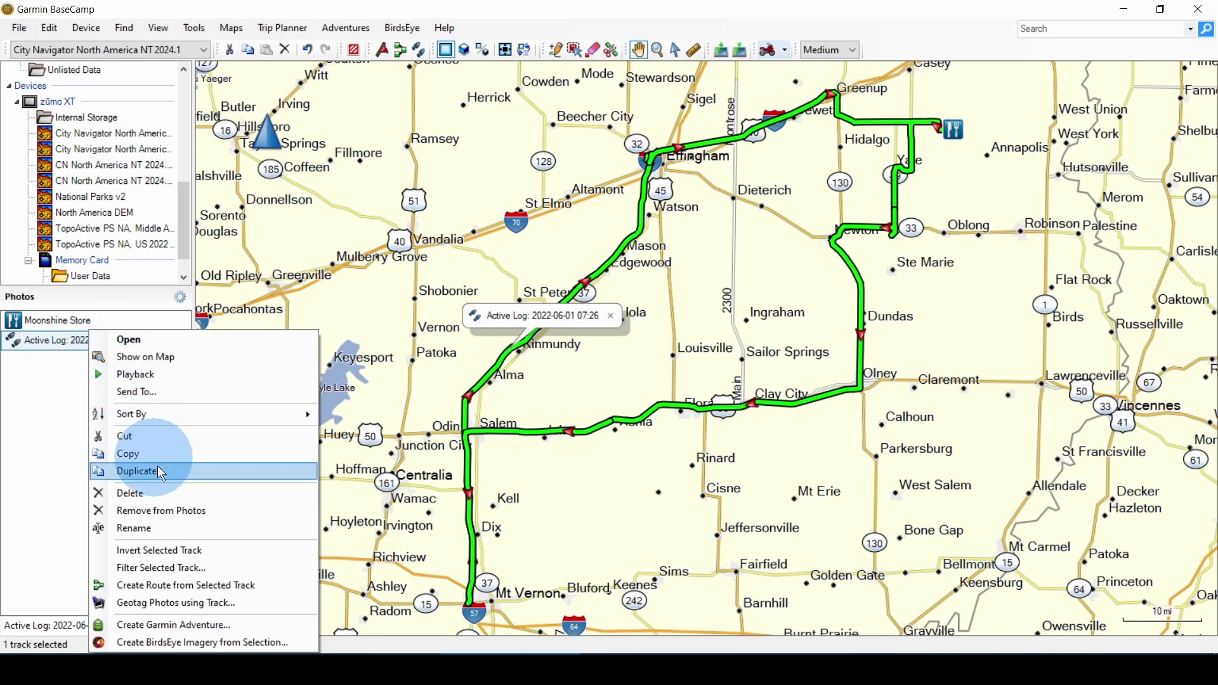
{"action": "left_click", "coordinate": [149, 602]}
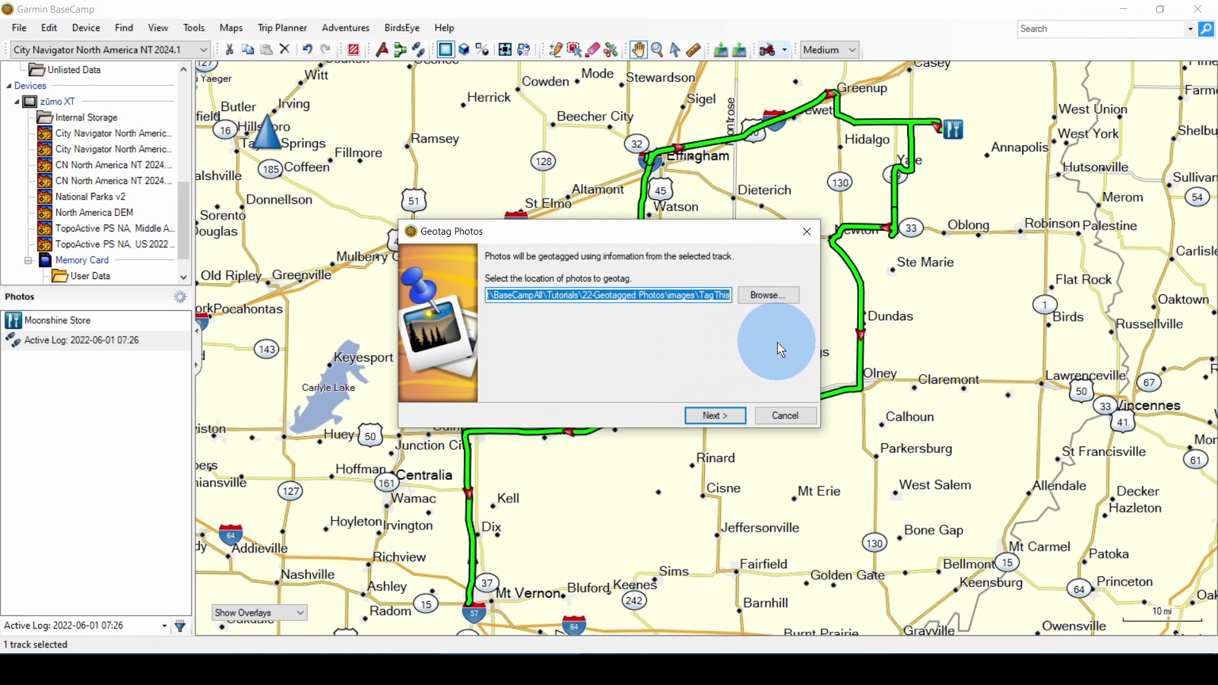
{"action": "left_click", "coordinate": [777, 301]}
{"action": "left_click_drag", "start_coordinate": [795, 207], "coordinate": [706, 52]}
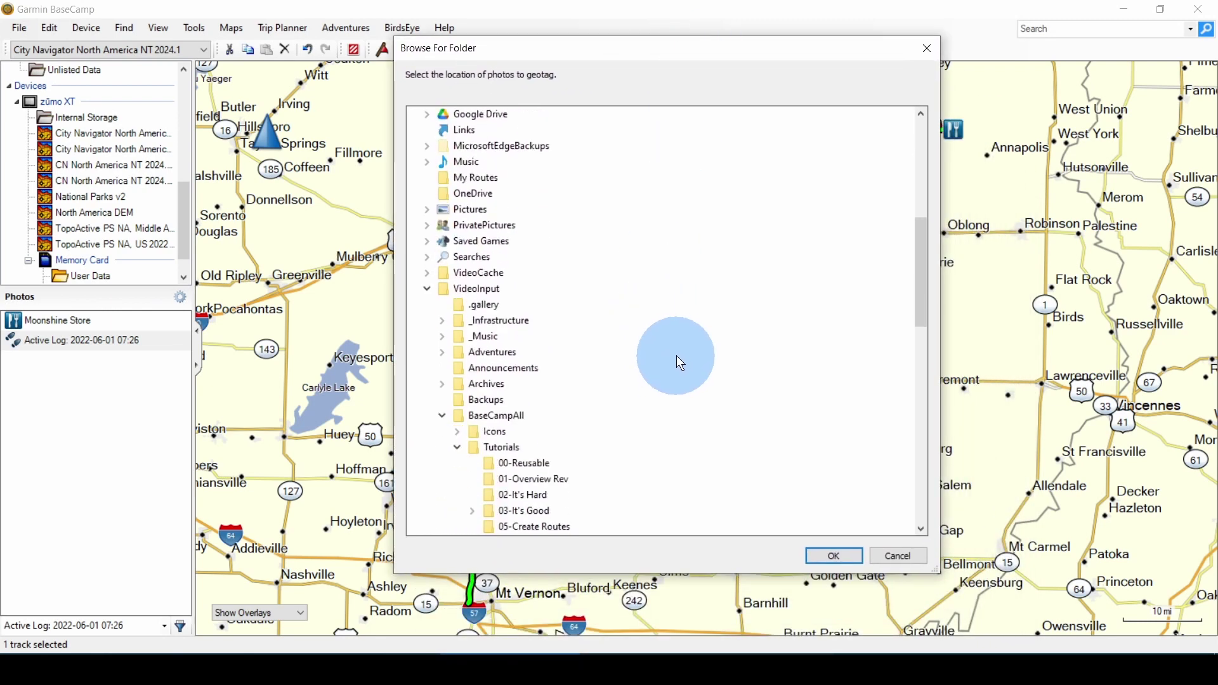
{"action": "scroll", "coordinate": [685, 348], "scroll_direction": "down", "scroll_amount": 2}
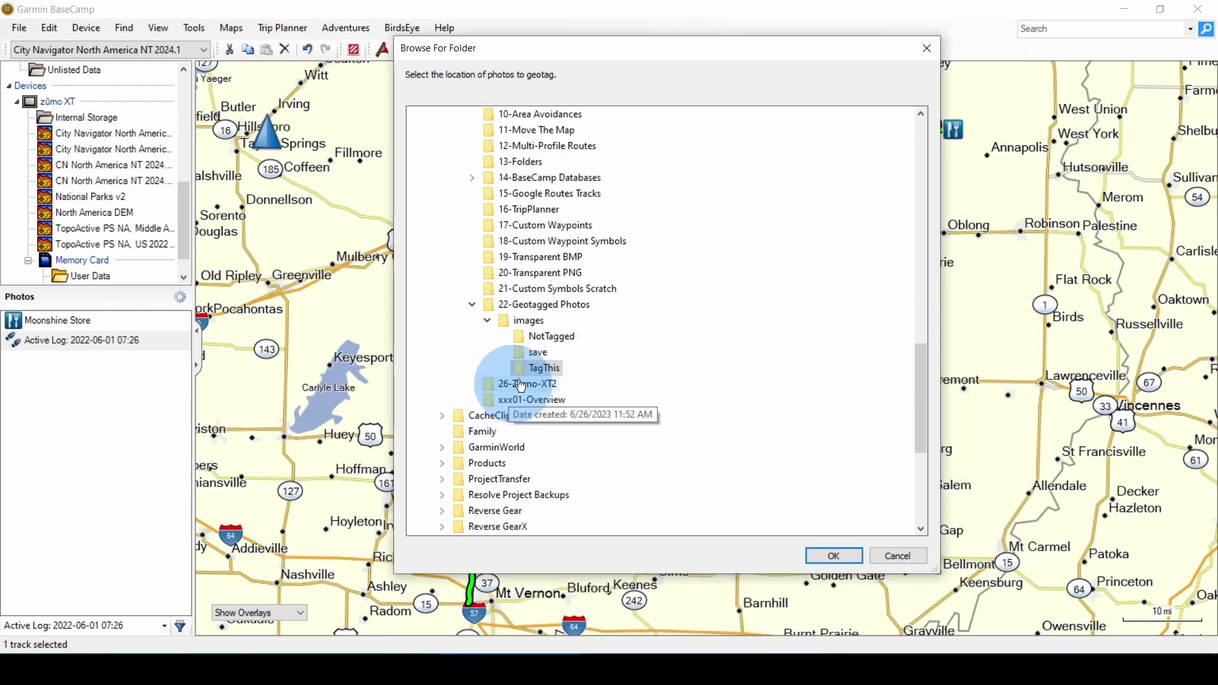
{"action": "left_click", "coordinate": [846, 556]}
Geotag the photo in the TagThis folder with zero time shift, importing it after geotagging
{"action": "left_click", "coordinate": [723, 419]}
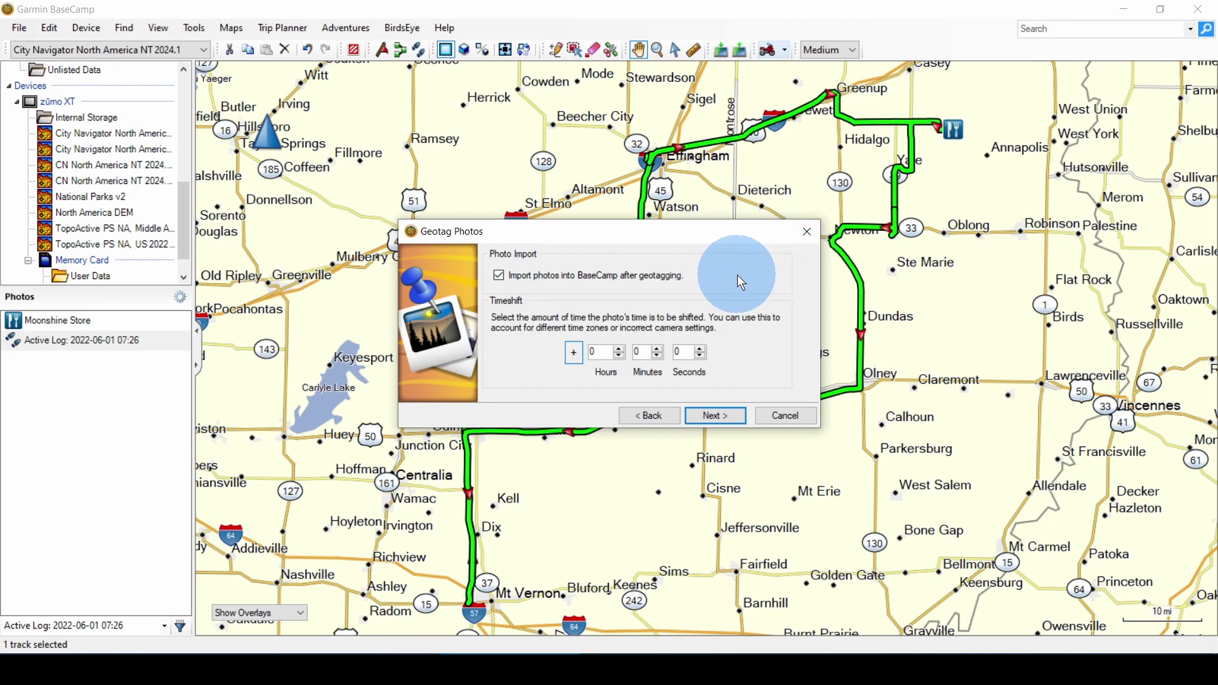
{"action": "left_click", "coordinate": [716, 417]}
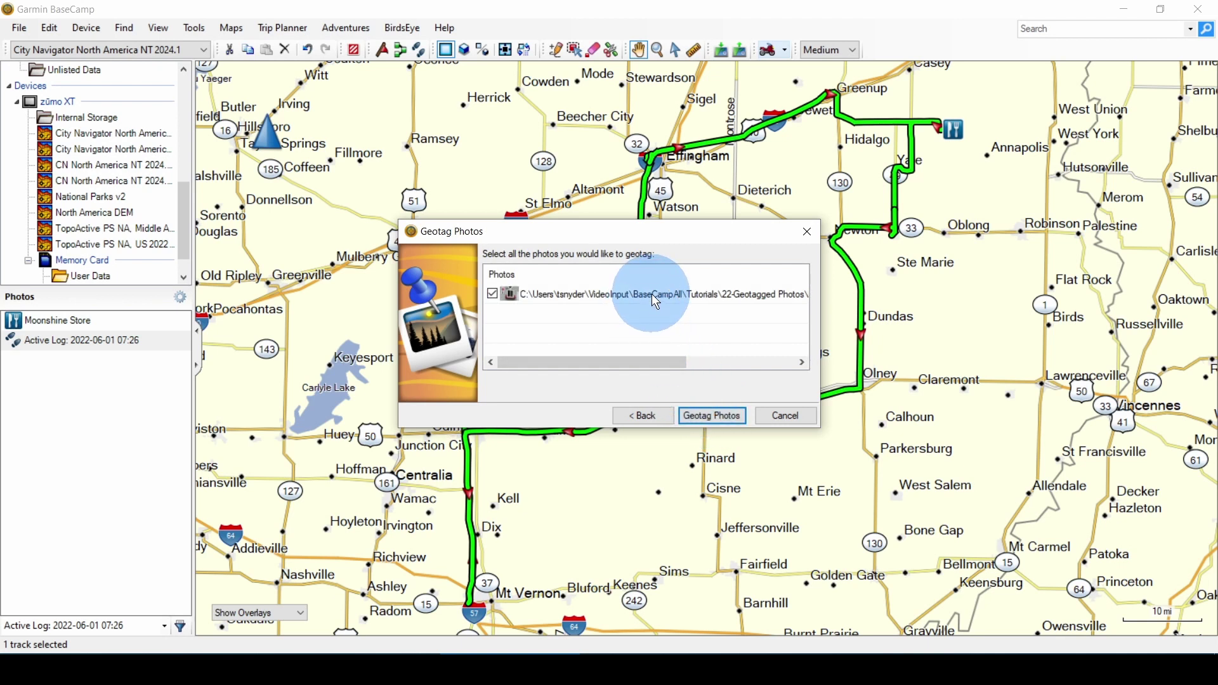
{"action": "left_click", "coordinate": [724, 420]}
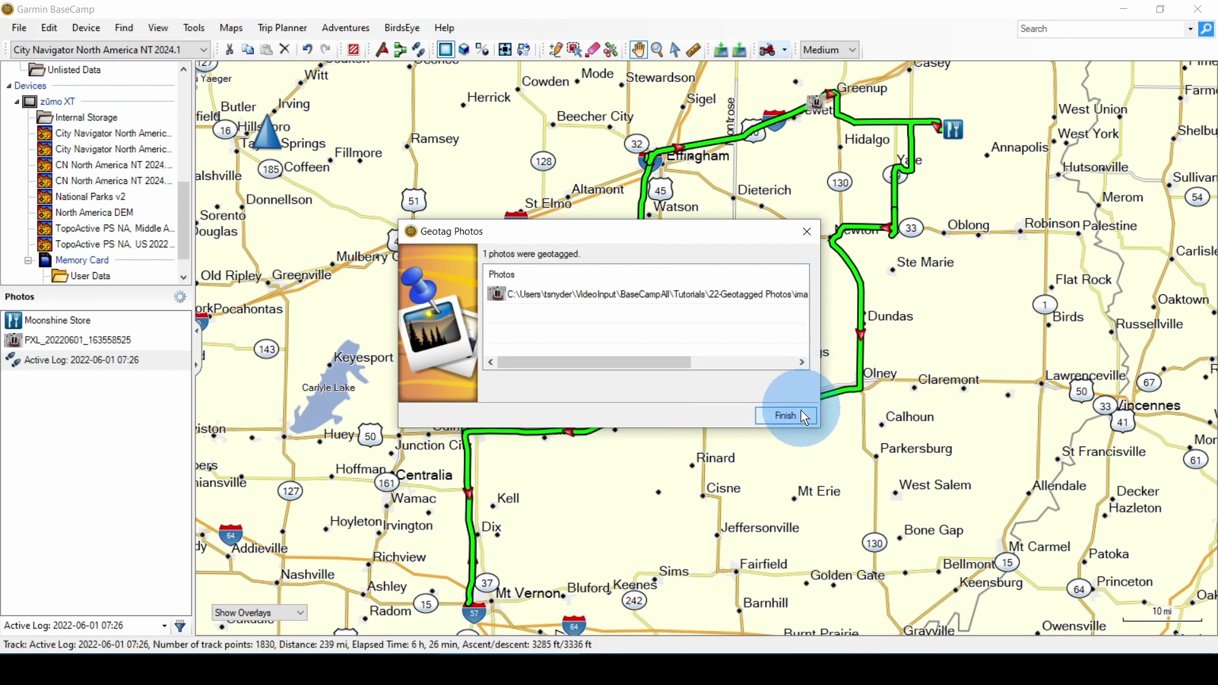
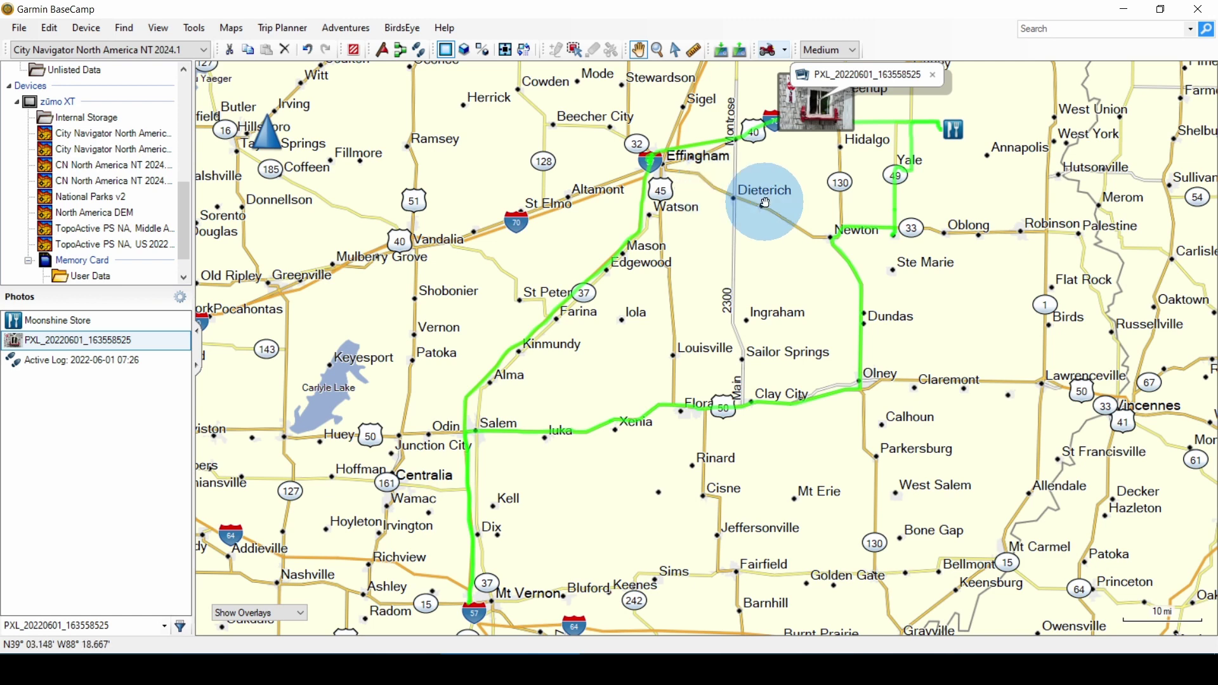
Delete the geotagged photo PXL_20220601_163558525 from the Photos list
{"action": "right_click", "coordinate": [121, 350]}
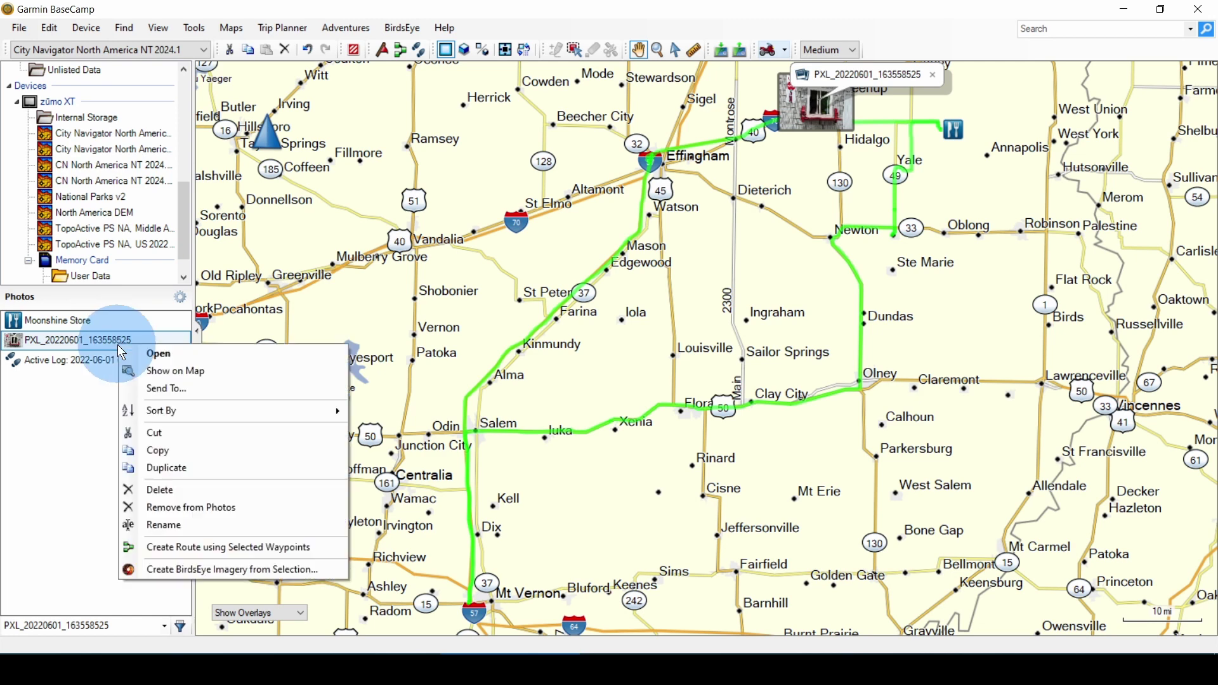
{"action": "left_click", "coordinate": [166, 493]}
{"action": "left_click", "coordinate": [643, 369]}
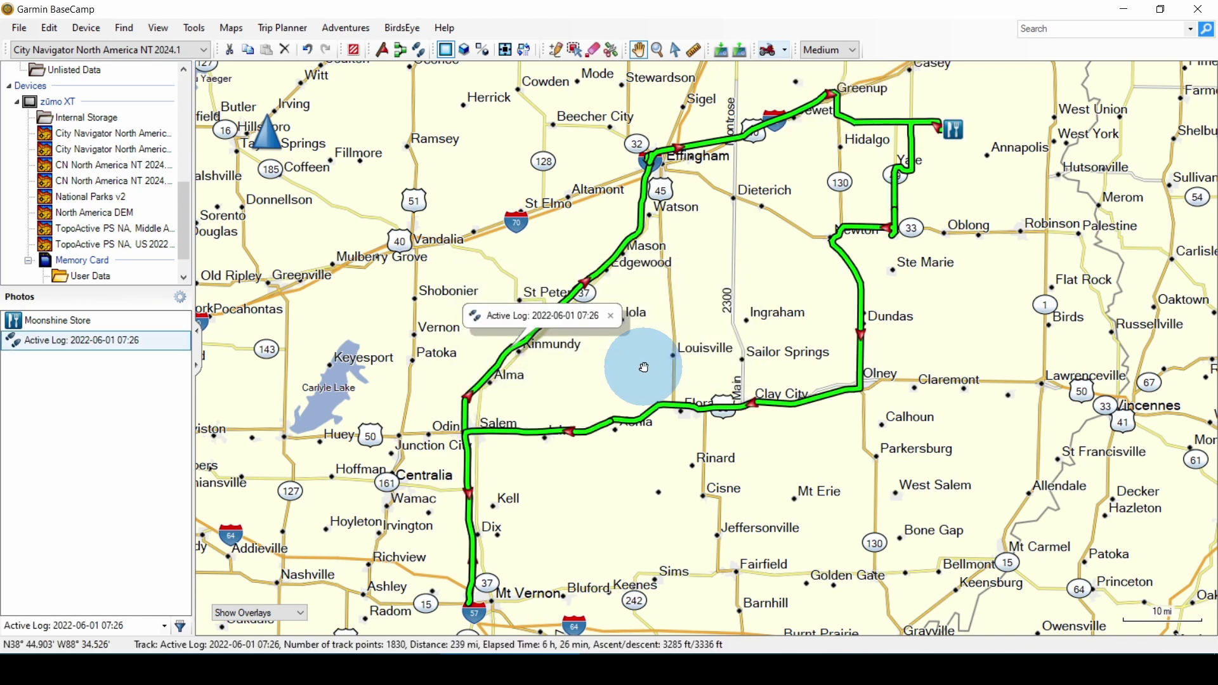
Geotag and import the TagThis photo using the Active Log track with a +1 hour time shift, and show it on the map
{"action": "right_click", "coordinate": [108, 338]}
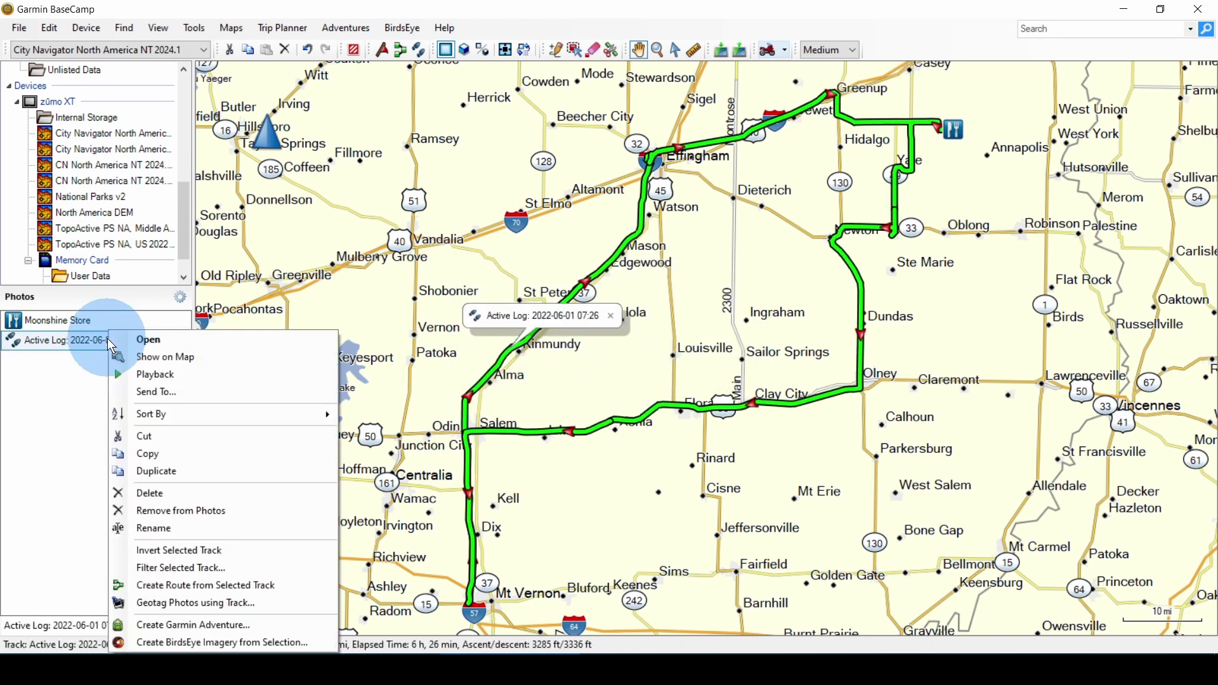
{"action": "left_click", "coordinate": [201, 603]}
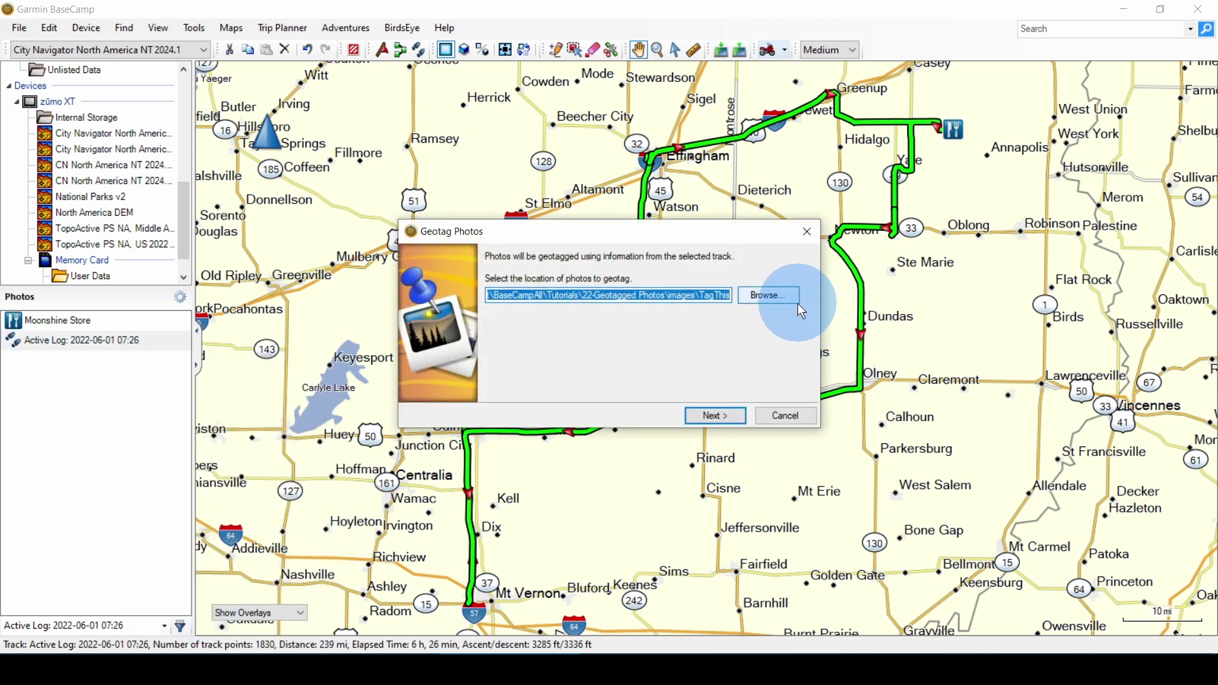
{"action": "left_click", "coordinate": [726, 417]}
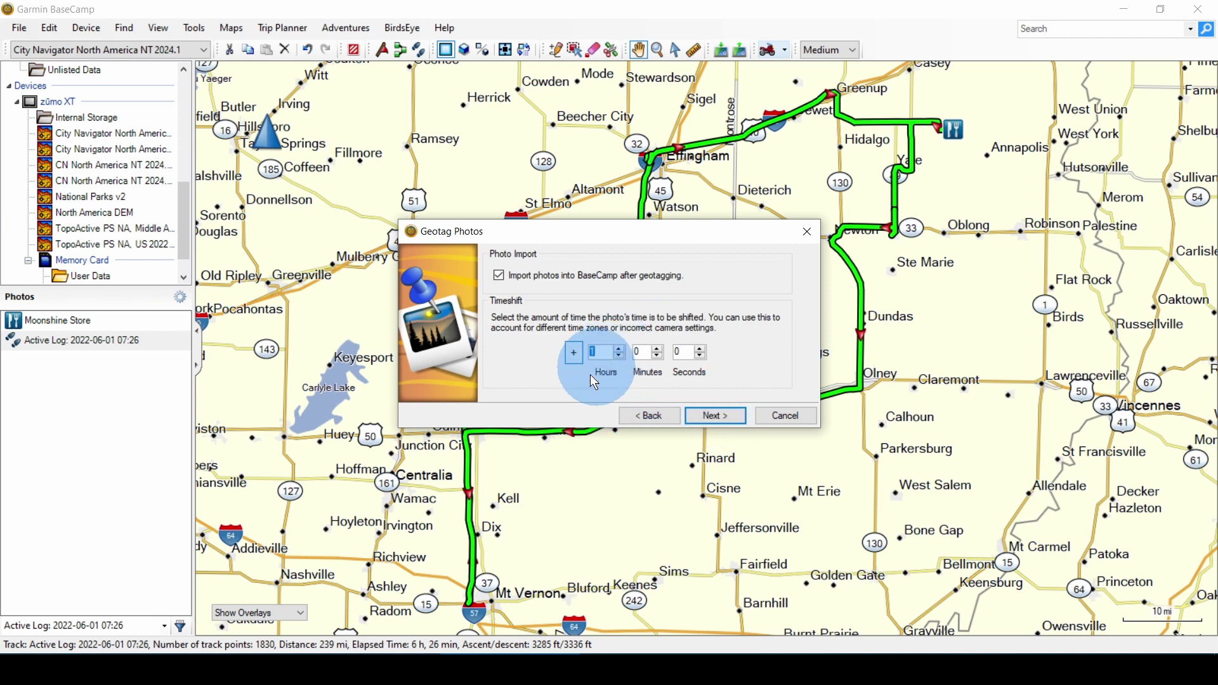
{"action": "left_click", "coordinate": [729, 416]}
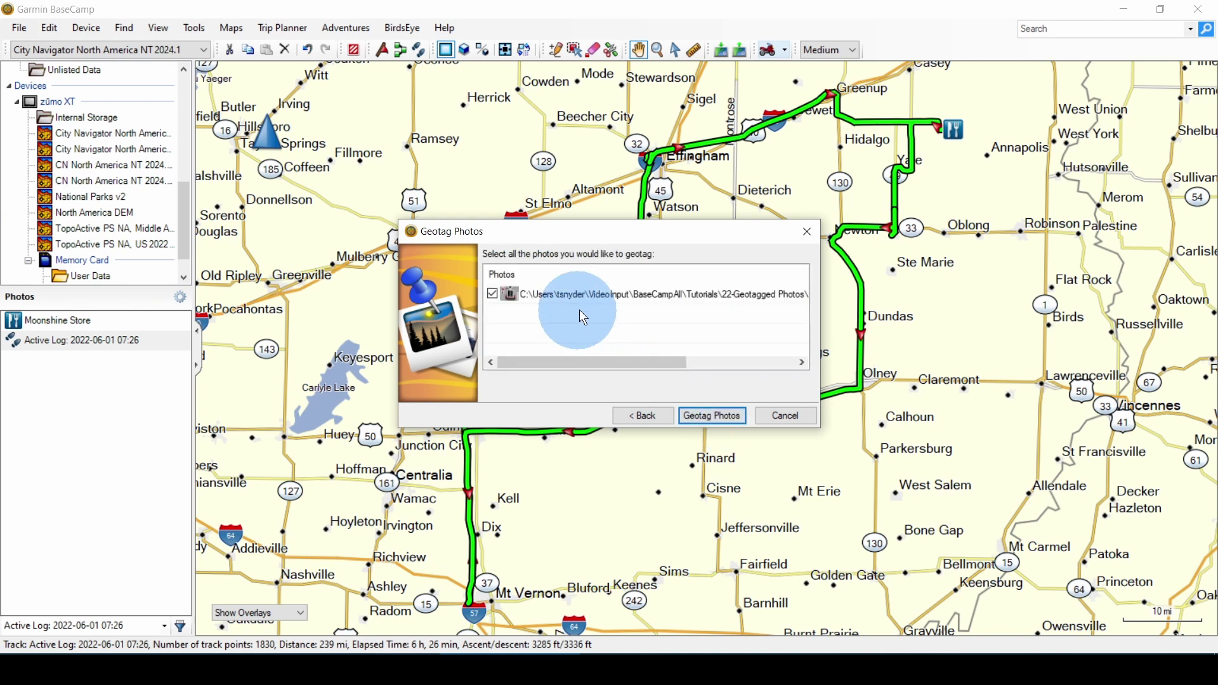
{"action": "left_click", "coordinate": [734, 420]}
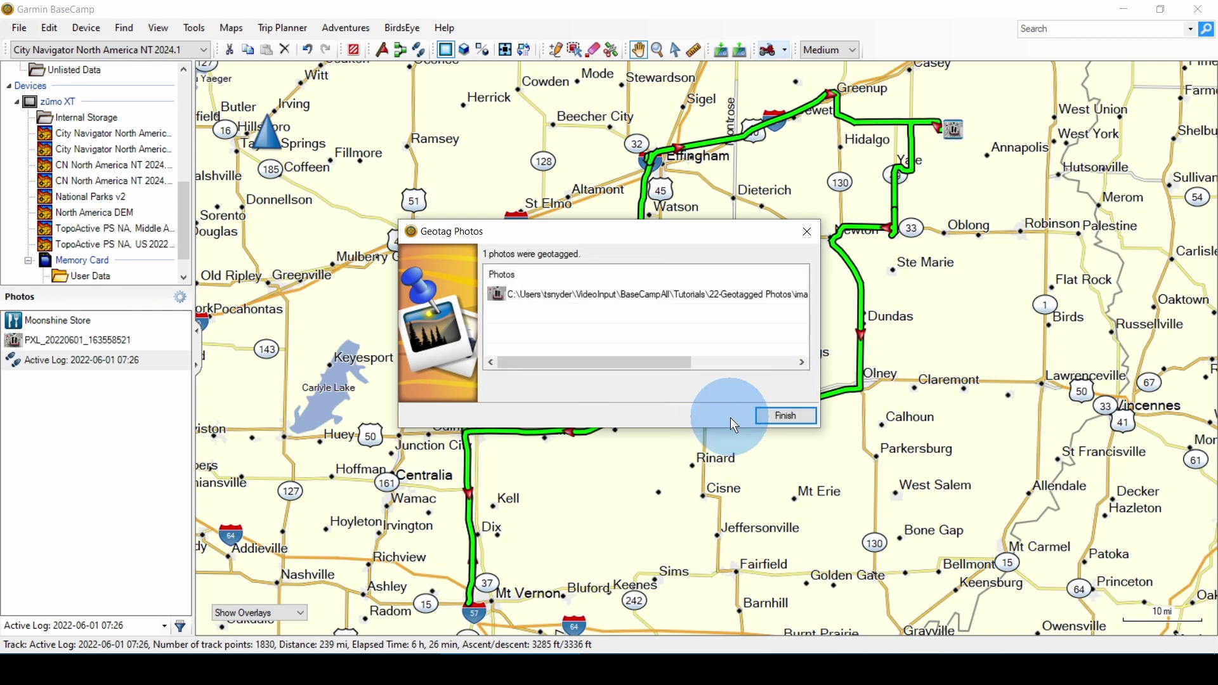
{"action": "left_click", "coordinate": [788, 414]}
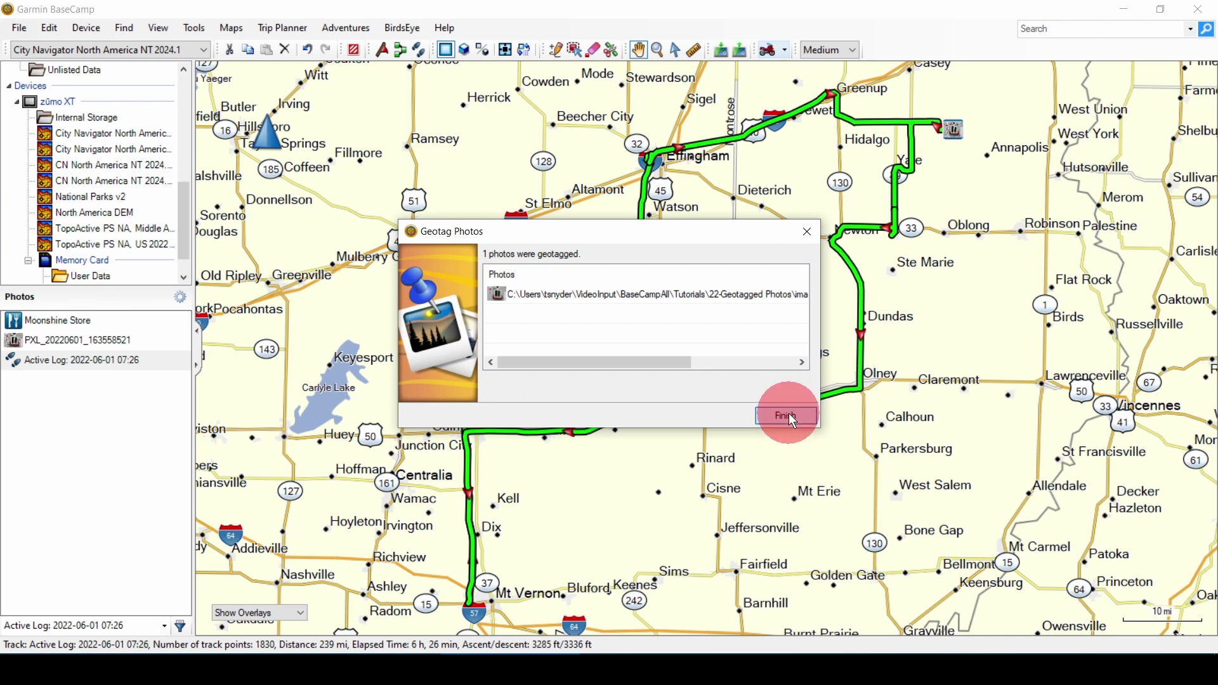
{"action": "left_click", "coordinate": [52, 340]}
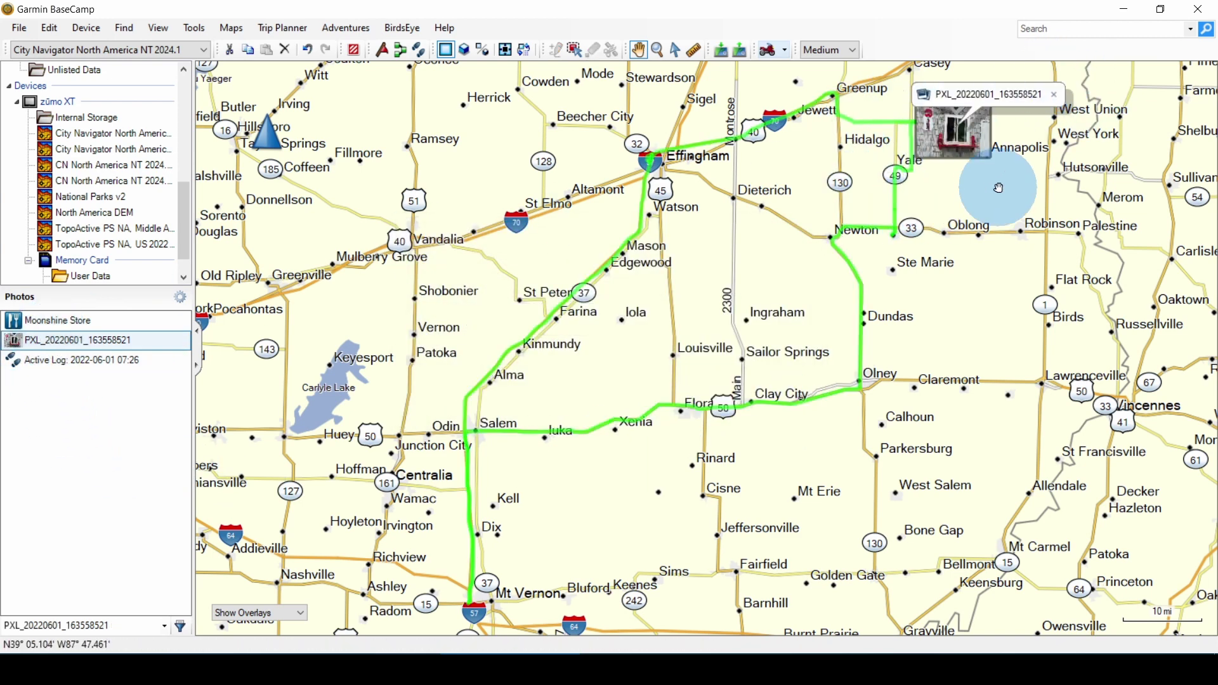